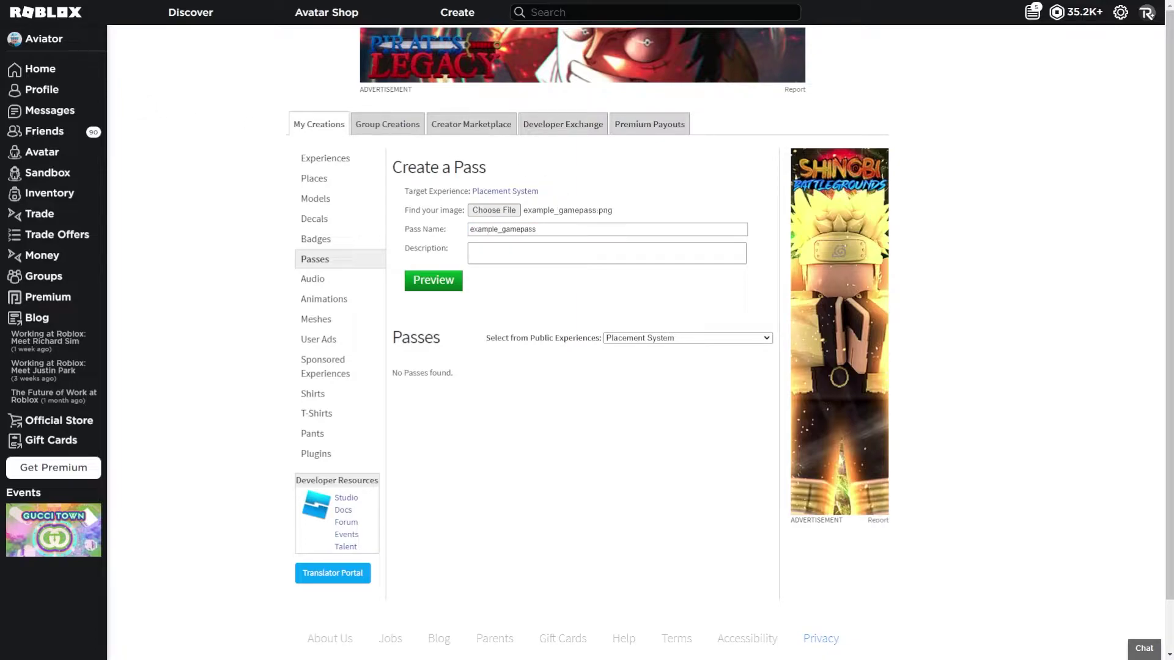
# Step: Replace the default pass name with 'Example Gamepass'
pyautogui.moveTo(552, 229); pyautogui.dragTo(362, 237)
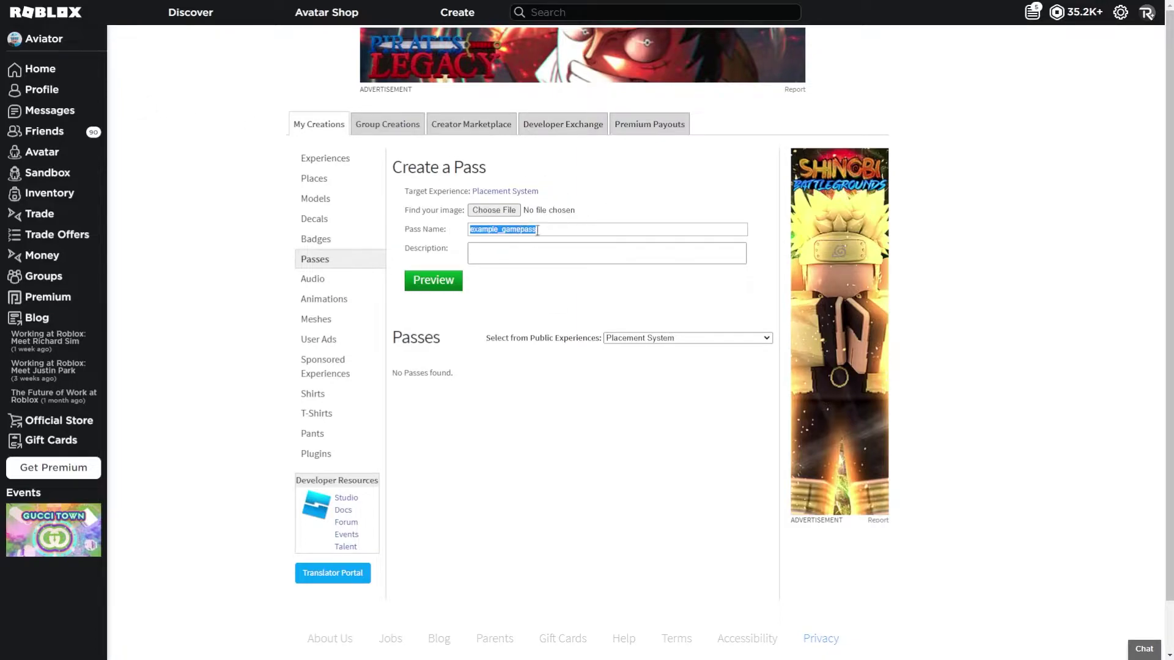
pyautogui.write('Example Gamepass')
pyautogui.click(518, 245)
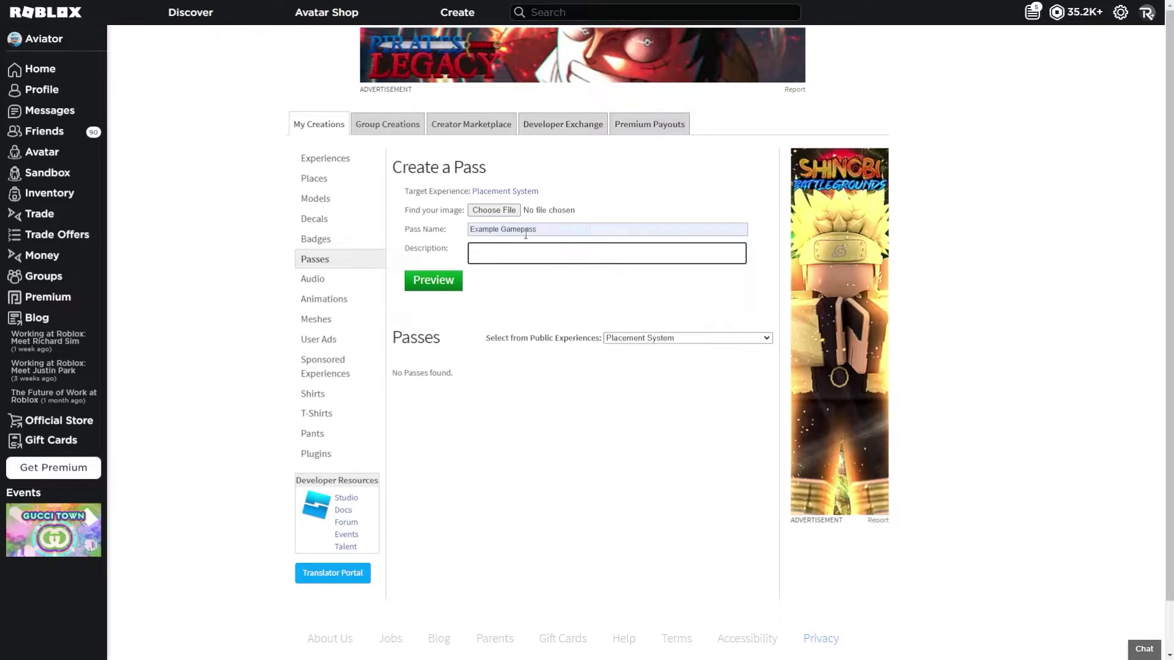
# Step: Re-attach example_gamepass.png as the pass image and retype the name 'Example Gamepass'
pyautogui.click(433, 280)
pyautogui.click(494, 211)
pyautogui.doubleClick(162, 118)
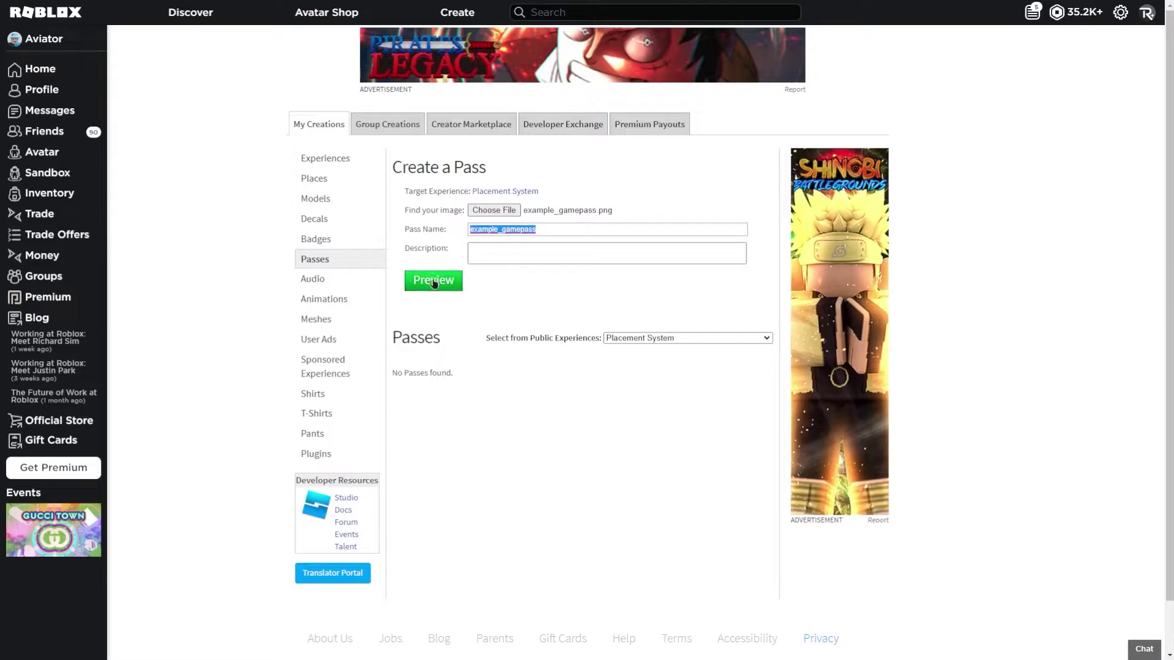
pyautogui.write('Example')
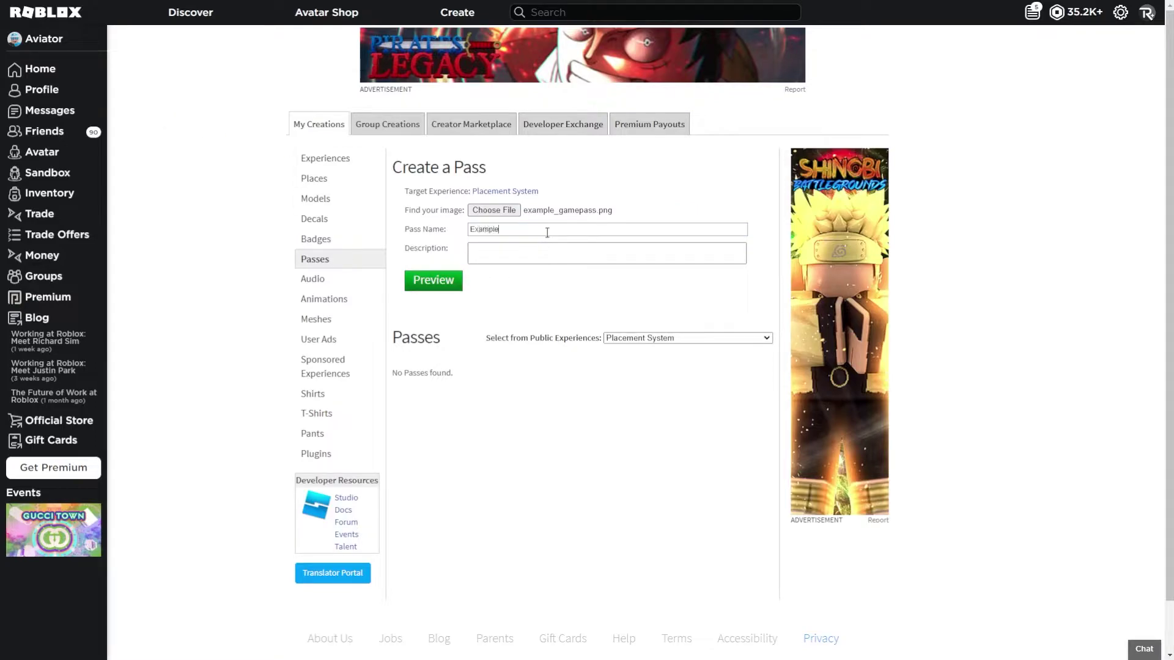
pyautogui.write(' Gamepass')
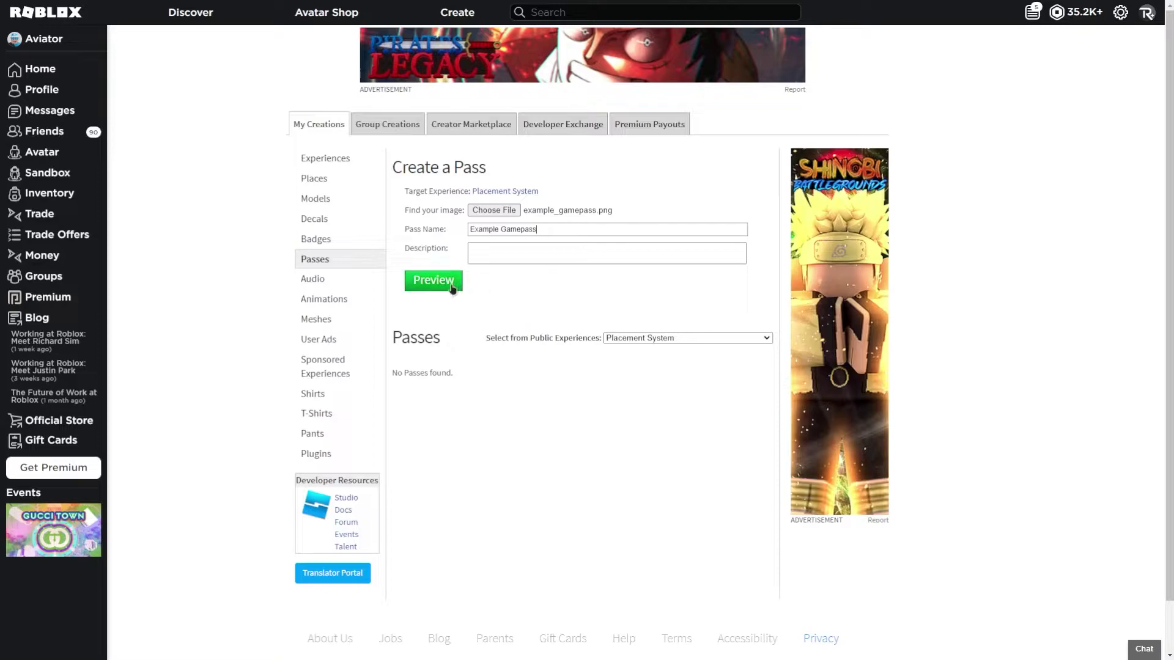
# Step: Preview and verify the upload so Example Gamepass is created in Placement System
pyautogui.click(427, 285)
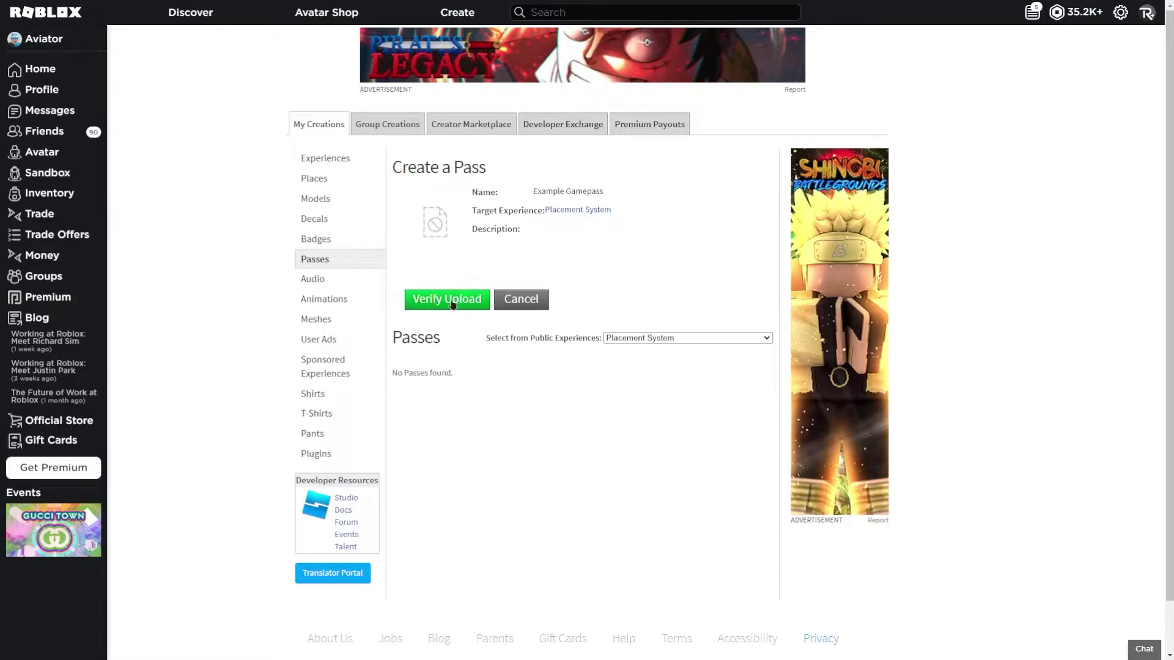
pyautogui.click(453, 304)
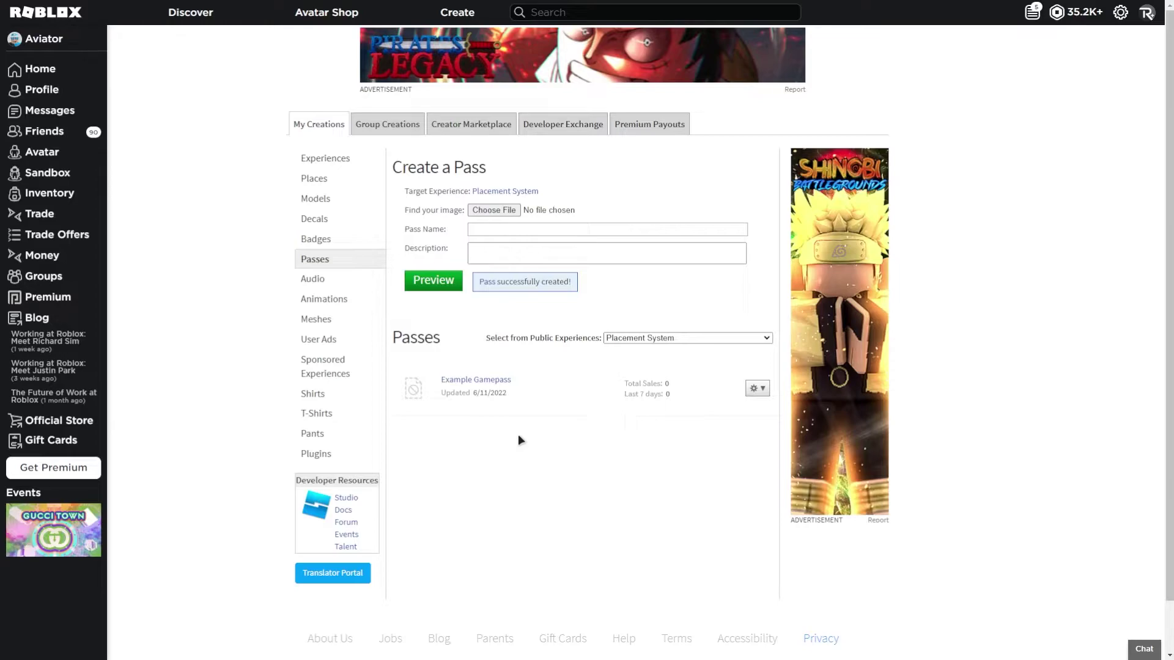
# Step: Put Example Gamepass on sale with an initial price of 500 Robux
pyautogui.click(480, 380)
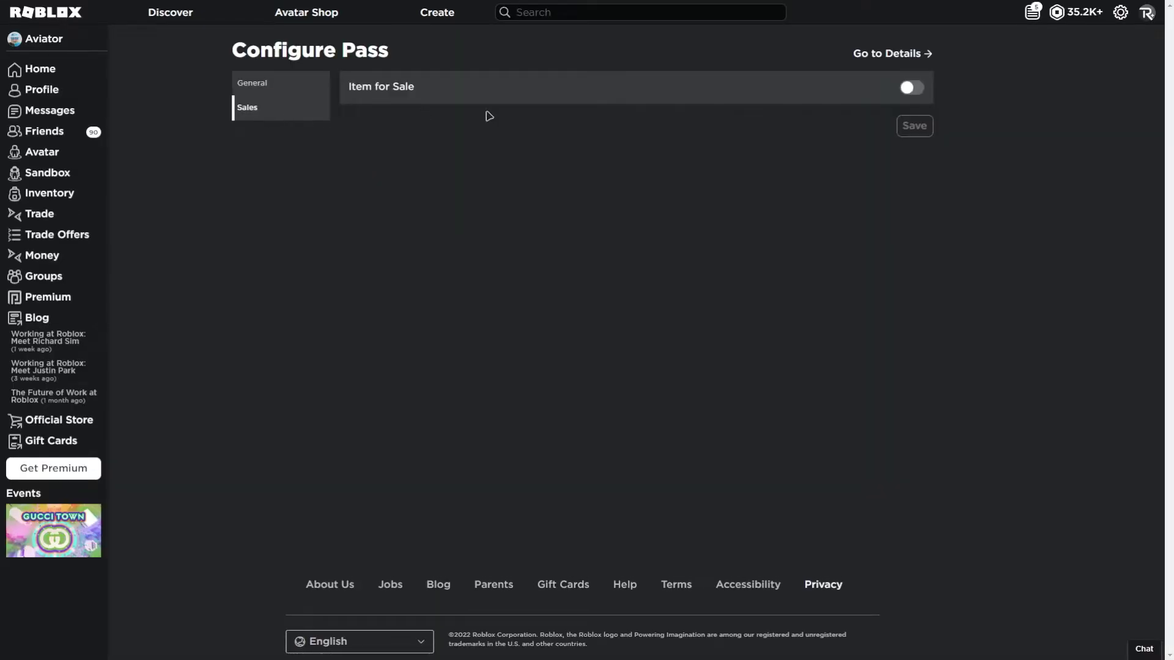
pyautogui.click(909, 89)
pyautogui.doubleClick(496, 121)
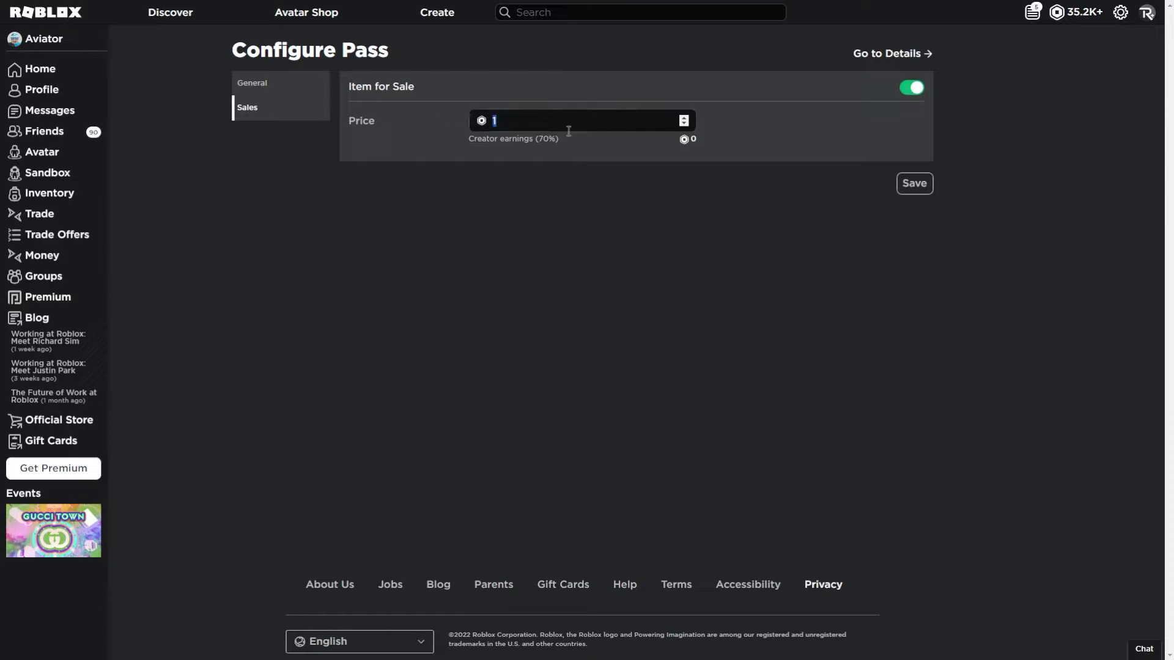
pyautogui.write('500')
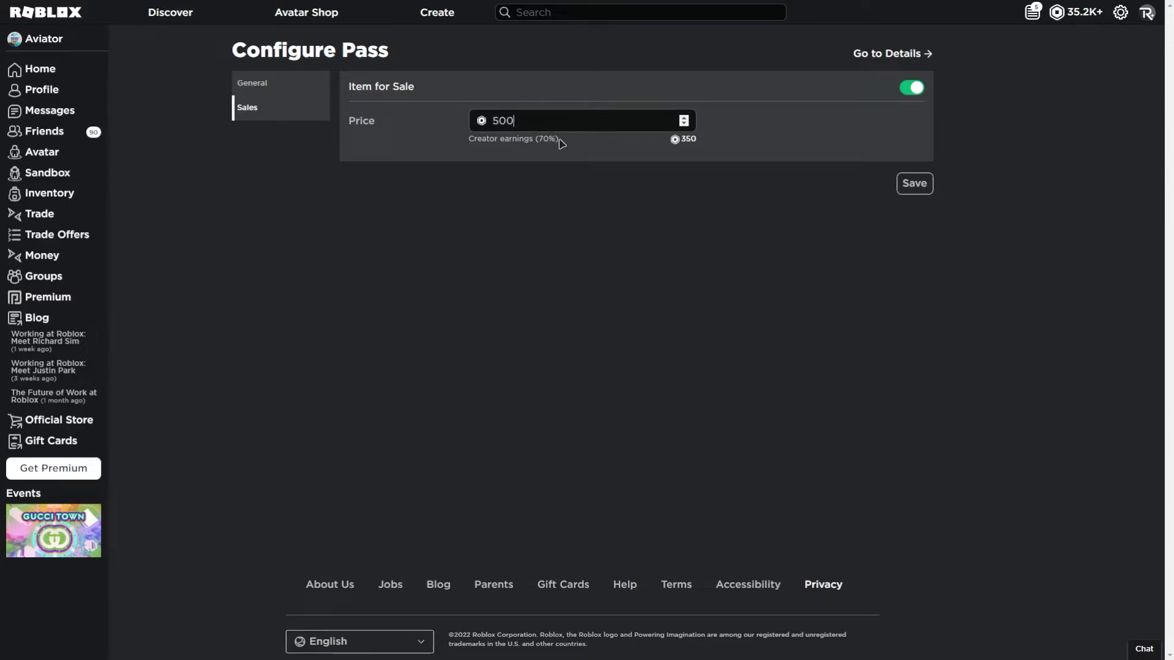
# Step: Check the creator earnings and change the price to 143 Robux
pyautogui.doubleClick(688, 140)
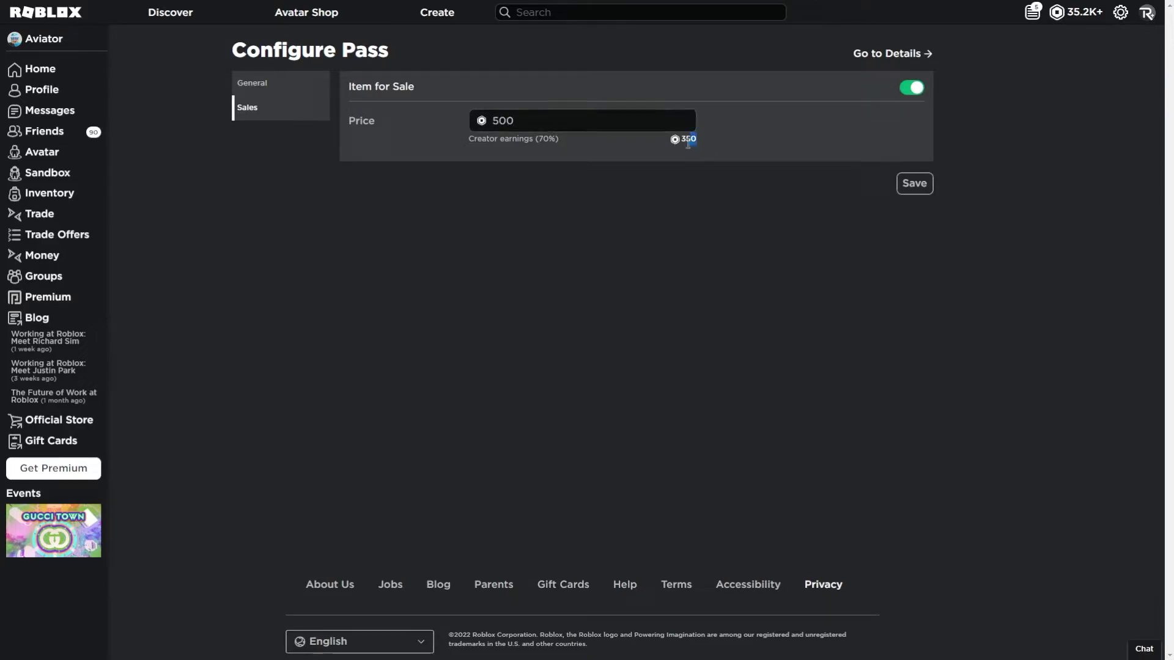
pyautogui.moveTo(555, 139); pyautogui.dragTo(459, 145)
pyautogui.click(556, 145)
pyautogui.moveTo(593, 144); pyautogui.dragTo(465, 141)
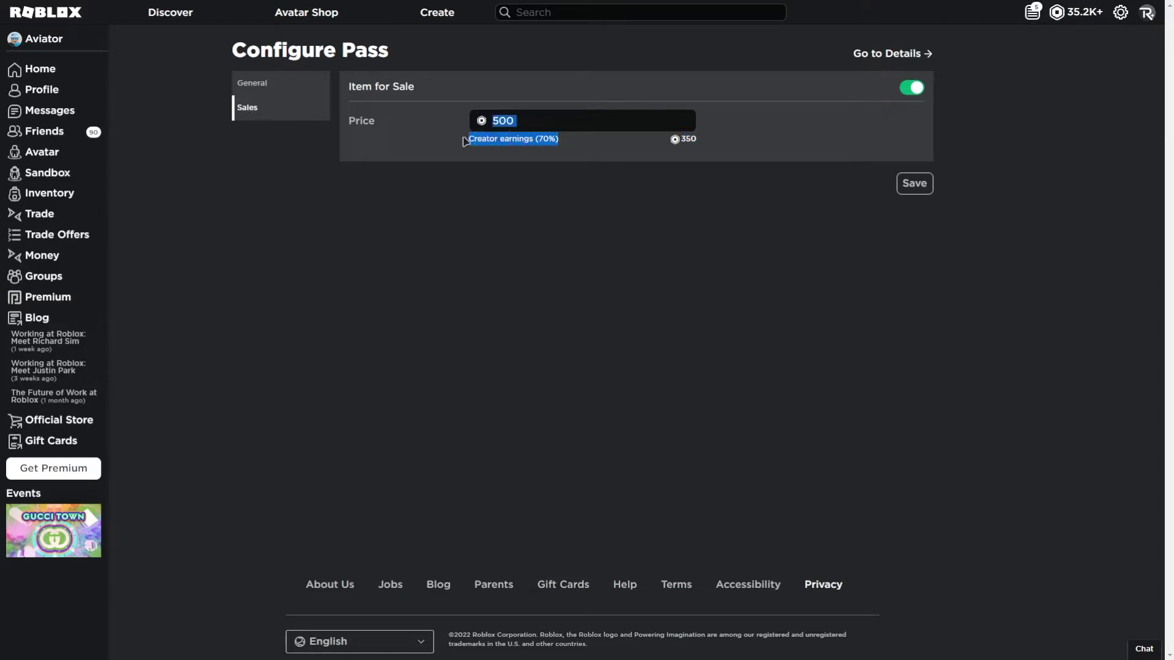
pyautogui.click(603, 147)
pyautogui.moveTo(600, 149); pyautogui.dragTo(588, 130)
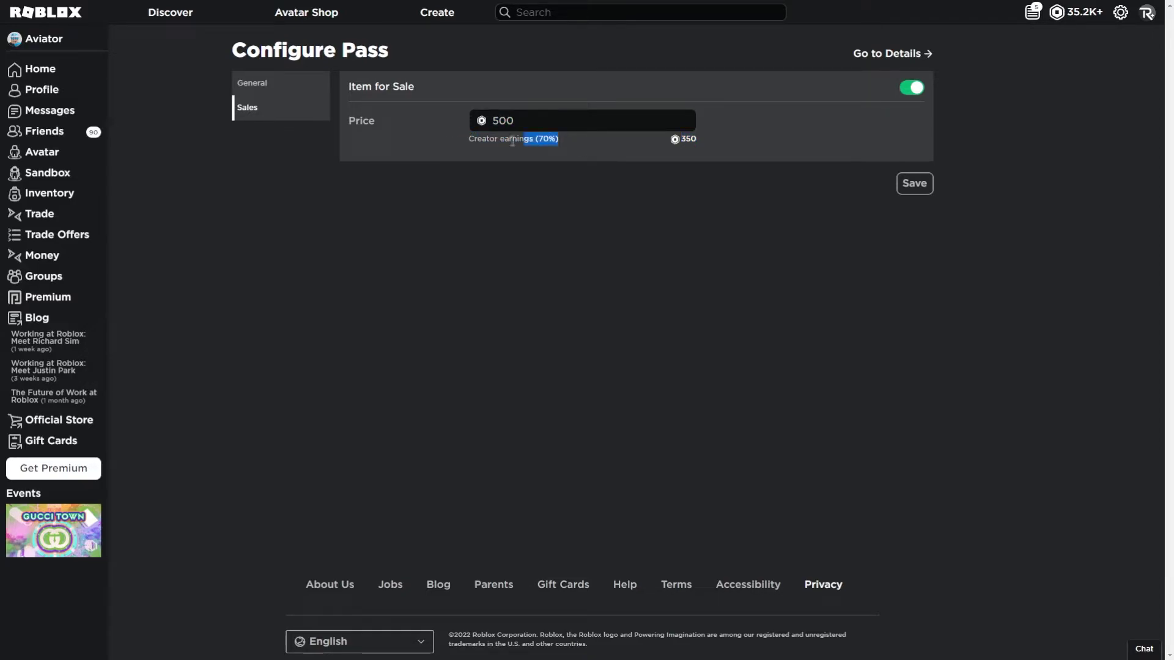
pyautogui.click(587, 130)
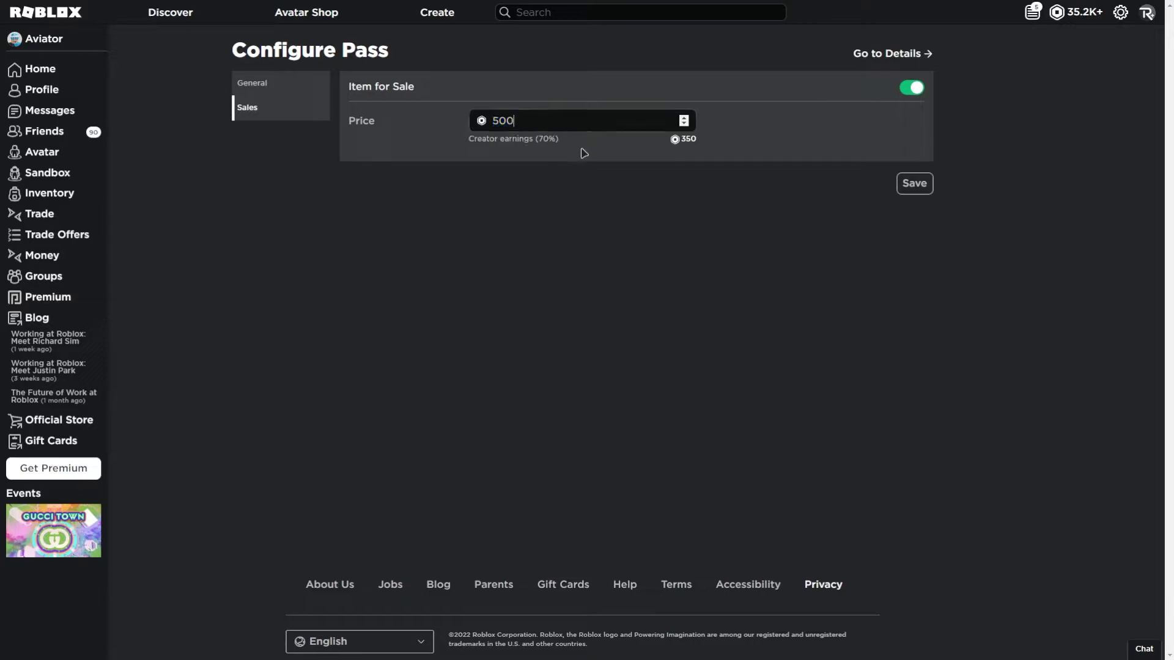
pyautogui.doubleClick(554, 116)
pyautogui.write('143')
pyautogui.moveTo(699, 140); pyautogui.dragTo(435, 118)
# Step: Try several trial prices such as 52, 66 and 74 Robux in the Price field
pyautogui.write('52')
pyautogui.press('BackSpace')
pyautogui.write('6')
pyautogui.press('BackSpace')
pyautogui.press('BackSpace')
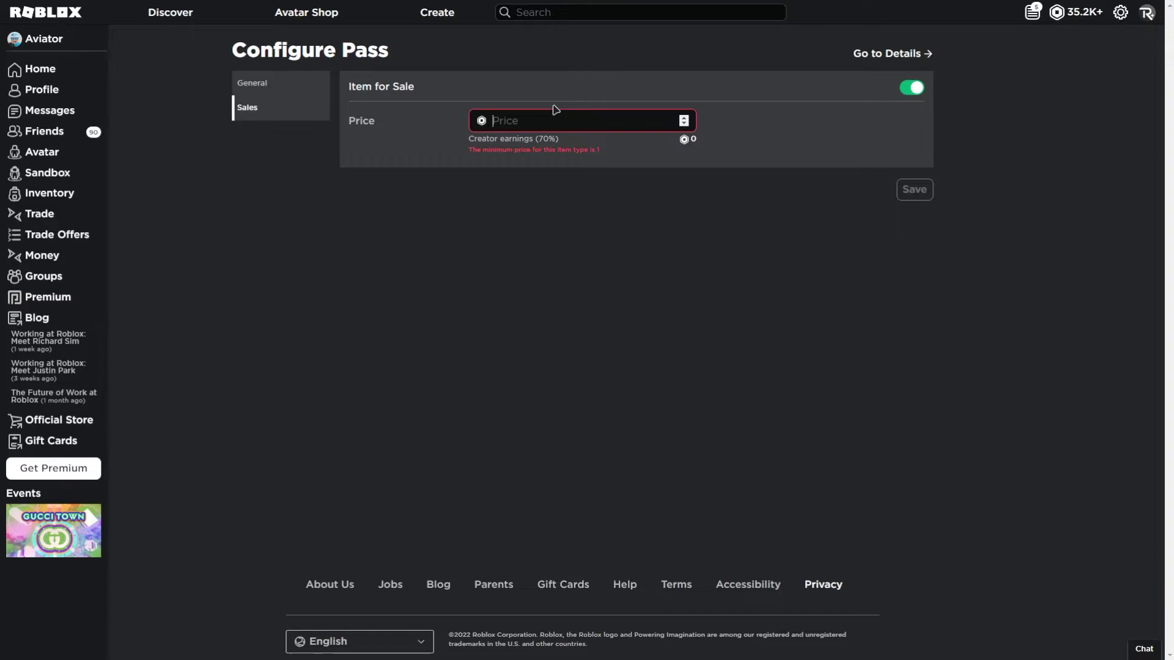
pyautogui.write('66')
pyautogui.press('BackSpace')
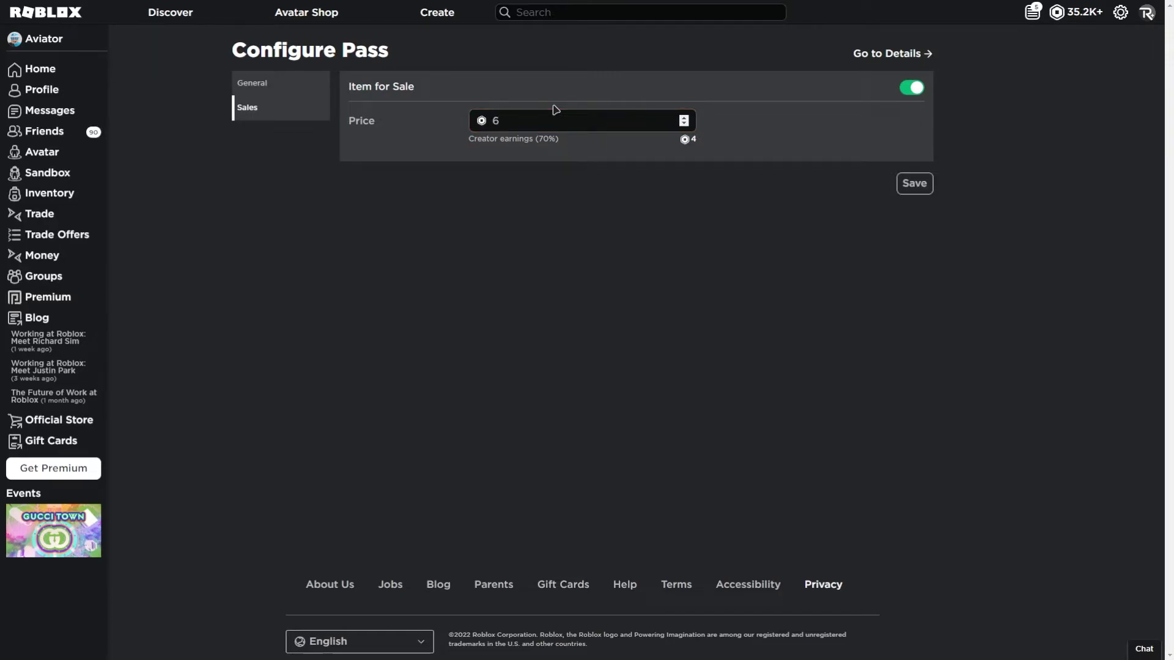
pyautogui.write('9')
pyautogui.press('BackSpace')
pyautogui.press('BackSpace')
pyautogui.write('74')
# Step: Settle the price at 71 Robux and check the 50 Robux creator earnings
pyautogui.press('BackSpace')
pyautogui.write('2')
pyautogui.press('BackSpace')
pyautogui.write('1')
pyautogui.press('BackSpace')
pyautogui.write('1')
pyautogui.press('BackSpace')
pyautogui.write('2')
pyautogui.press('BackSpace')
pyautogui.write('1')
pyautogui.doubleClick(516, 121)
pyautogui.moveTo(704, 145); pyautogui.dragTo(681, 142)
pyautogui.click(756, 153)
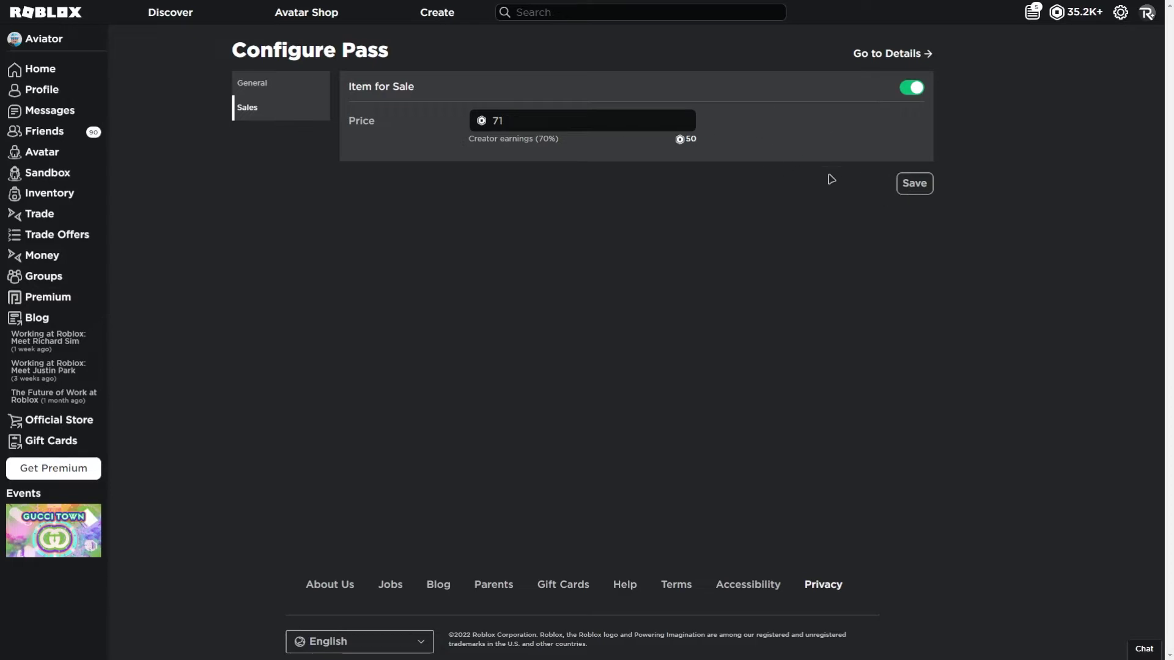